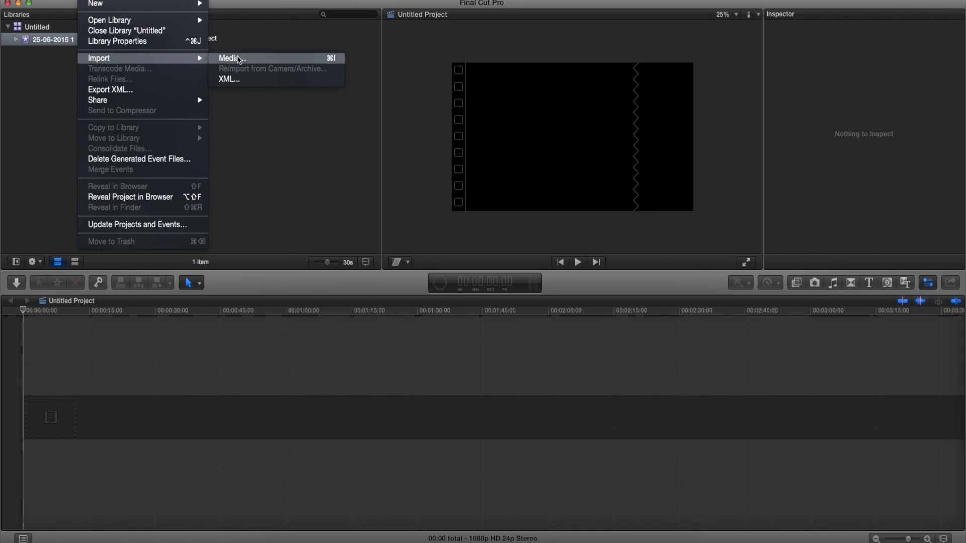
Step: Import exercise movie clip 1 and lay it into the Untitled Project timeline
left_click(232, 59)
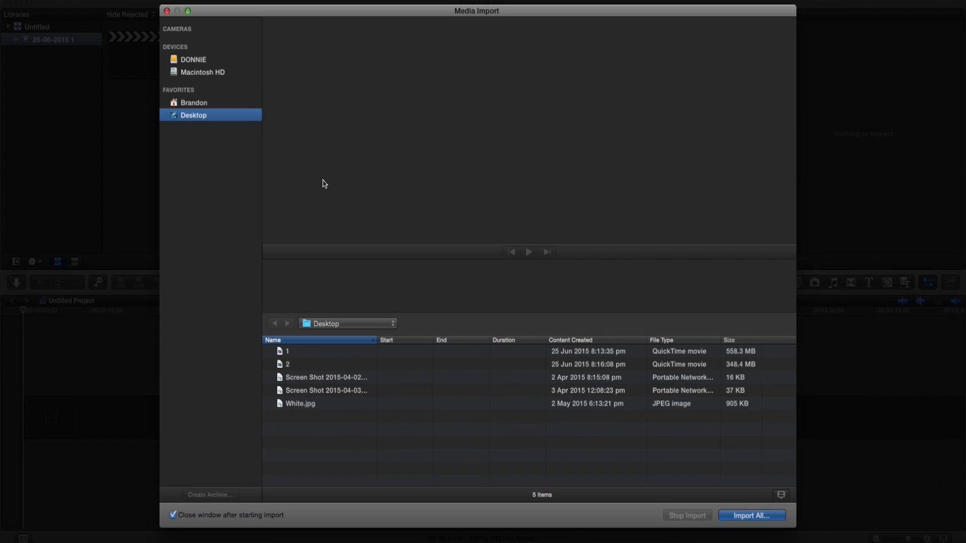
left_click(761, 518)
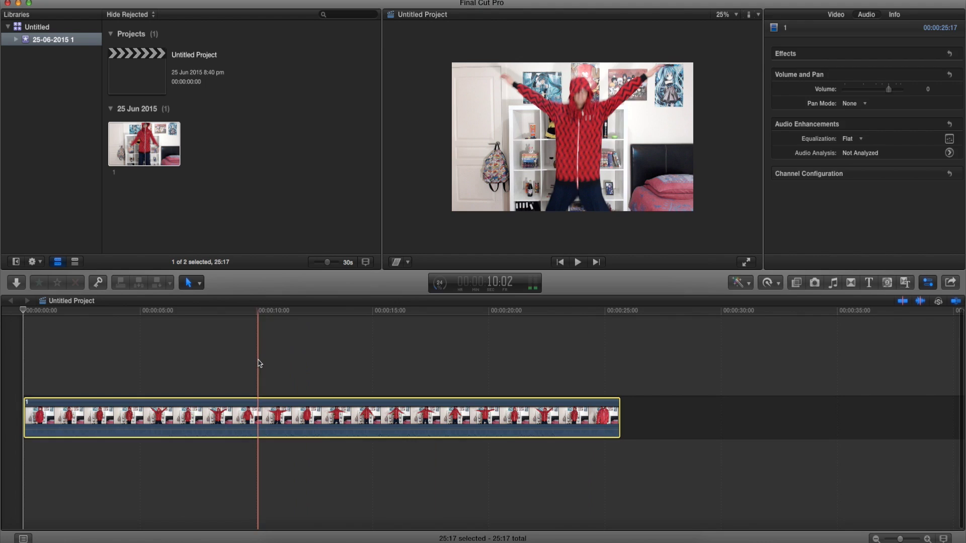
left_click(245, 386)
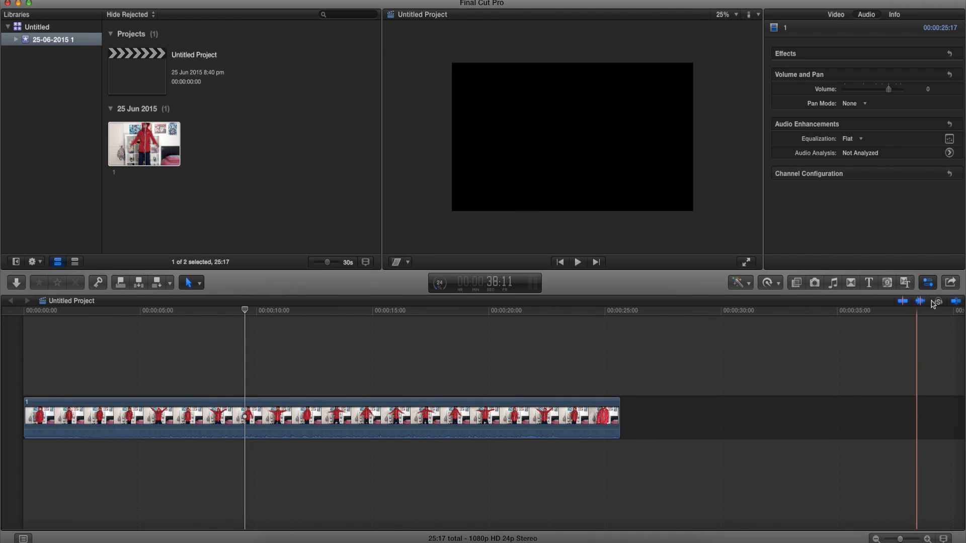
left_click(888, 283)
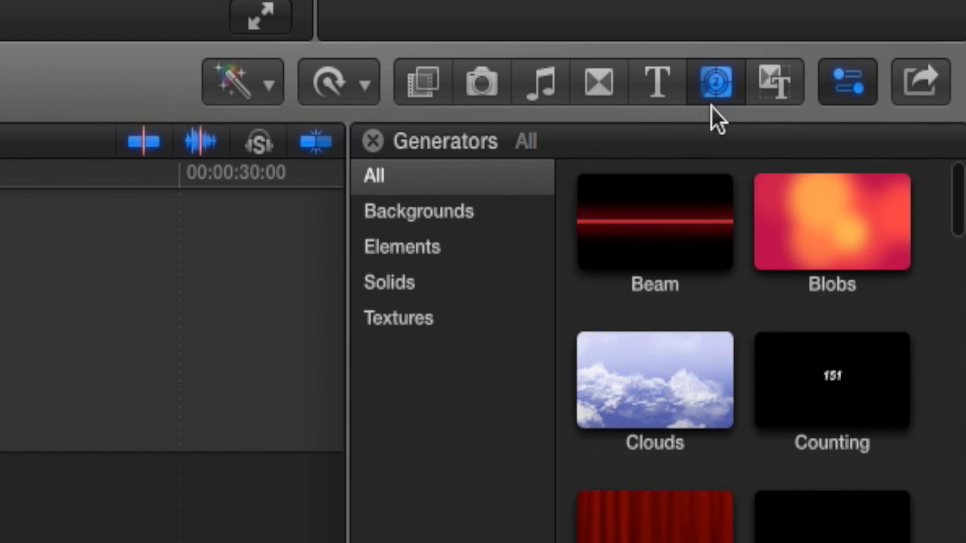
Step: Filter generators to Elements and drag Counting above the exercise clip
left_click(419, 251)
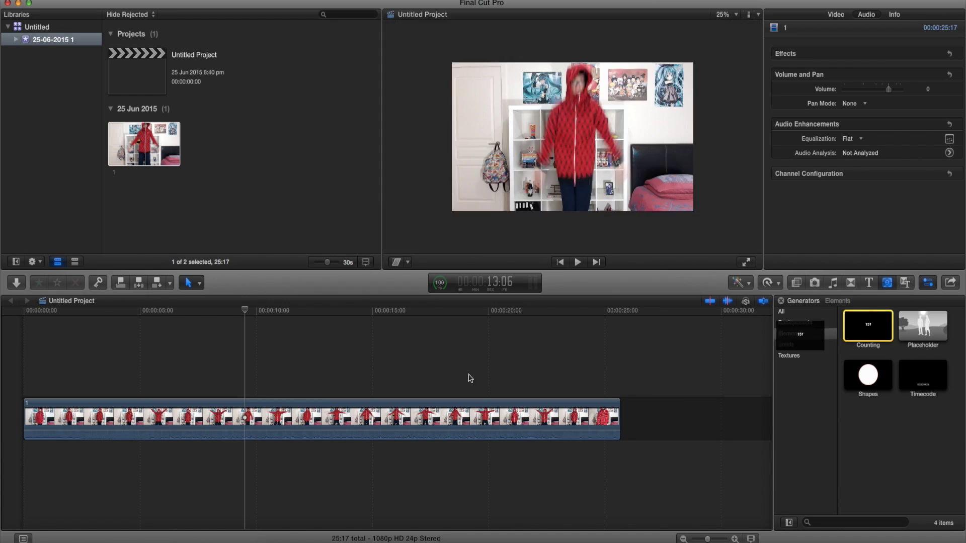
left_click_drag(868, 329, 249, 370)
Step: Lengthen the Counting clip, preview it, and move its number down toward the frame's bottom
left_click_drag(475, 368, 594, 368)
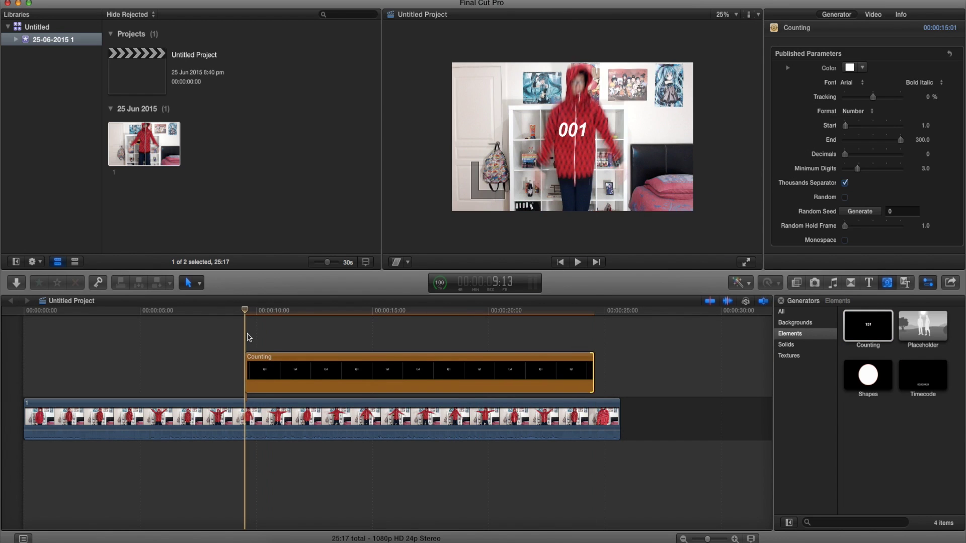
key("space")
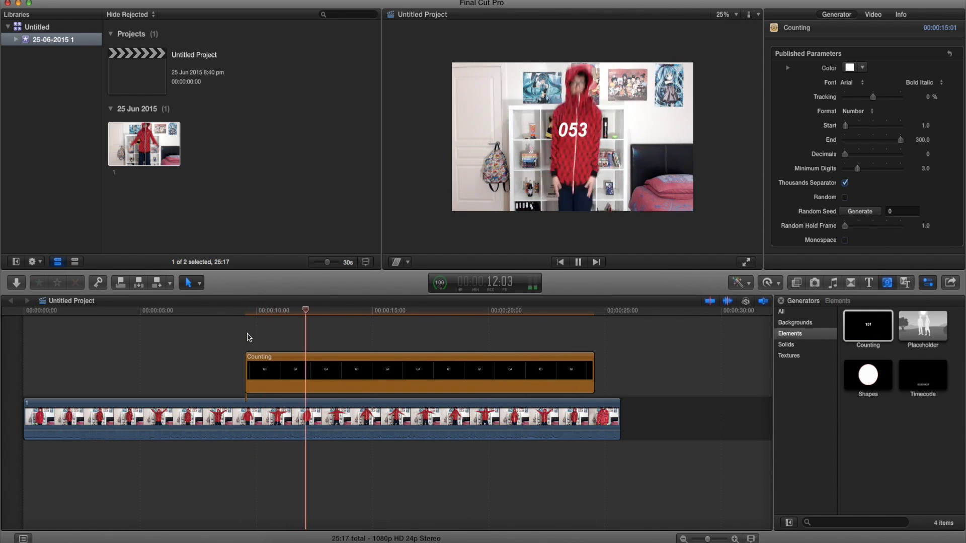
left_click(256, 363)
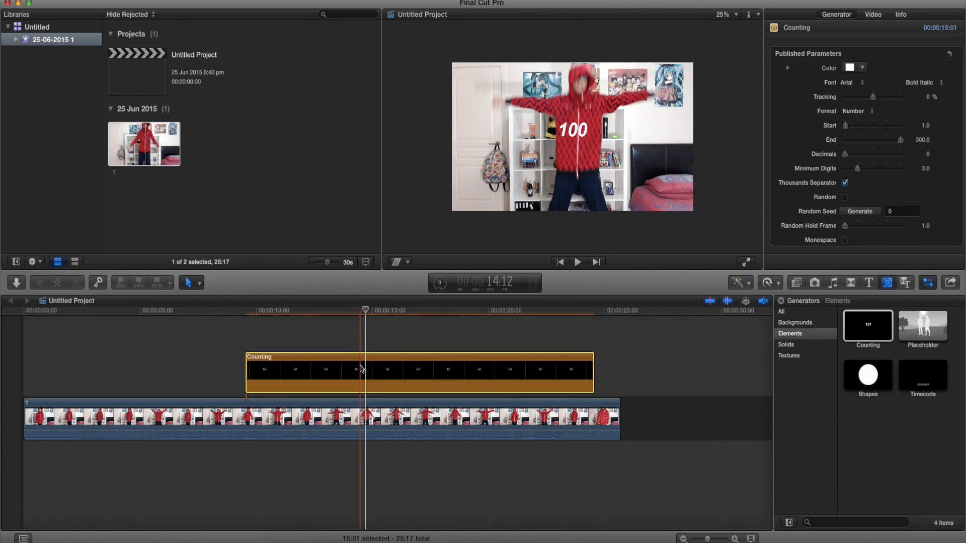
left_click(407, 263)
left_click(227, 504)
left_click_drag(474, 253, 468, 363)
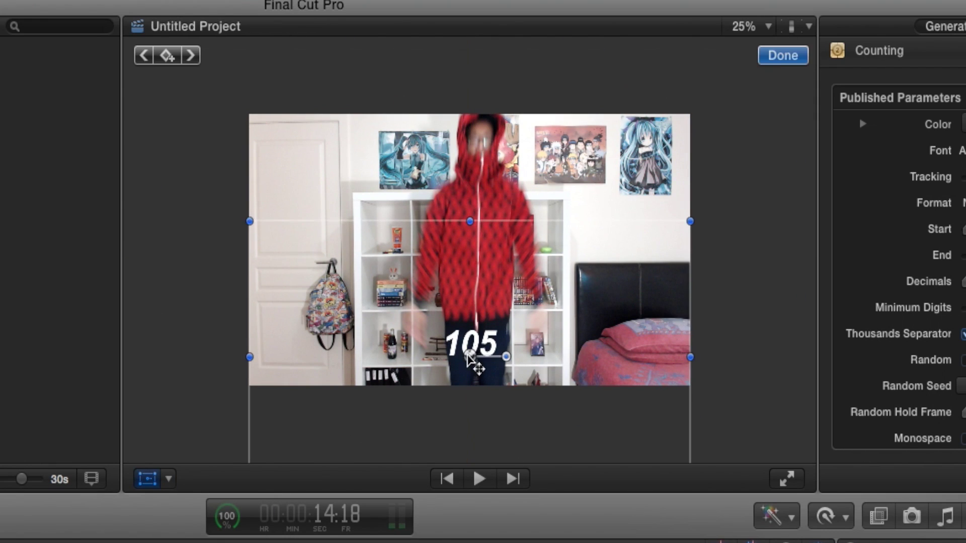
left_click(782, 56)
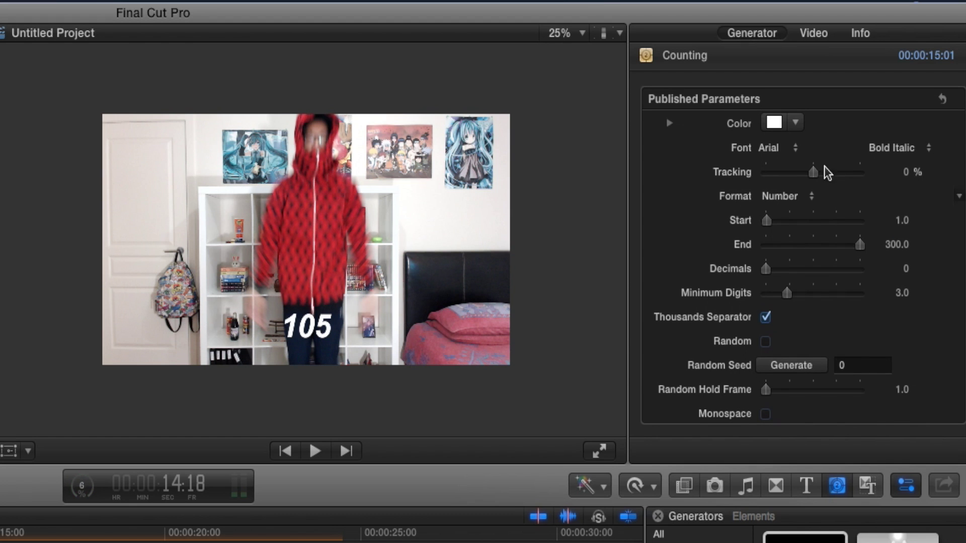
Step: Tint the counter number green using the Correction 1 Global colour puck
left_click(814, 33)
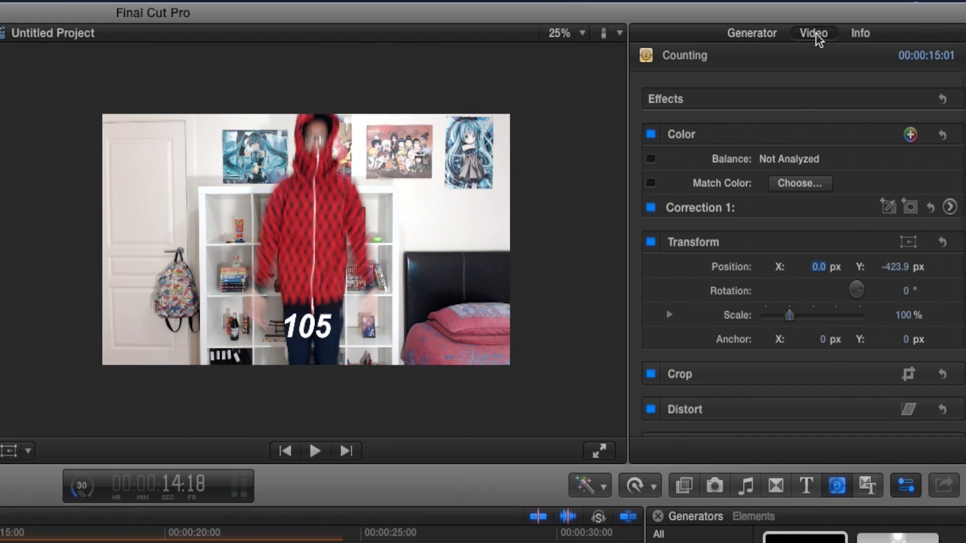
left_click(950, 206)
left_click_drag(744, 218, 751, 122)
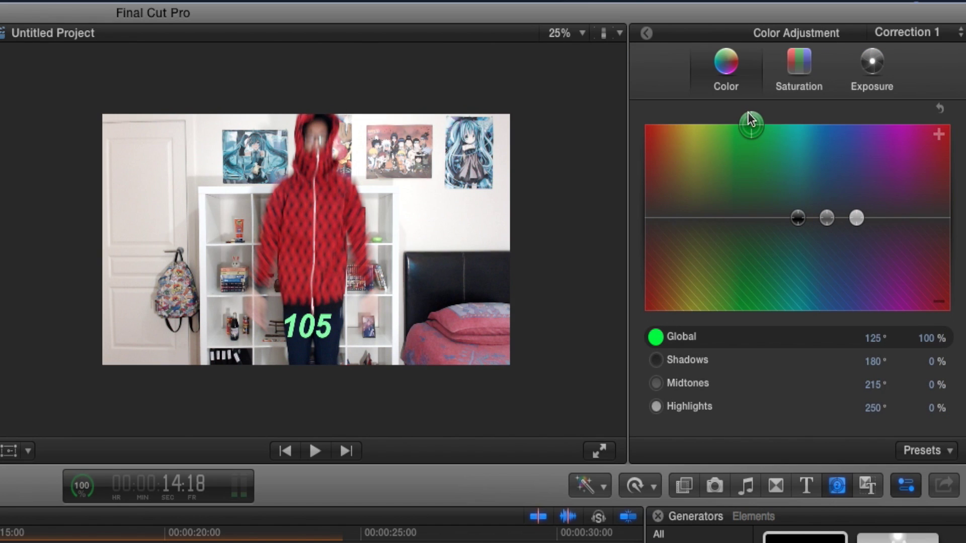
Step: Enlarge the counter number with Scale and browse the Counting generator's fonts
left_click(647, 37)
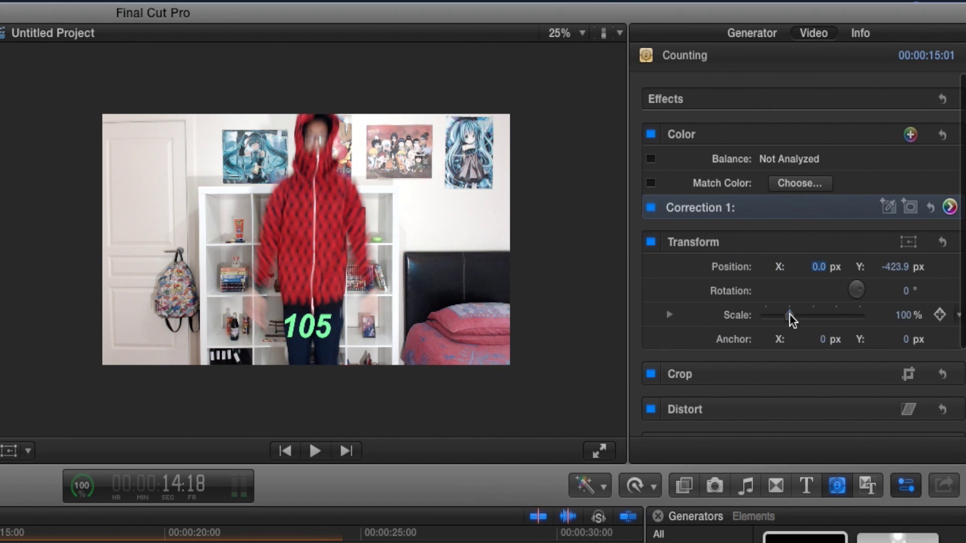
left_click_drag(792, 314, 822, 315)
left_click(751, 33)
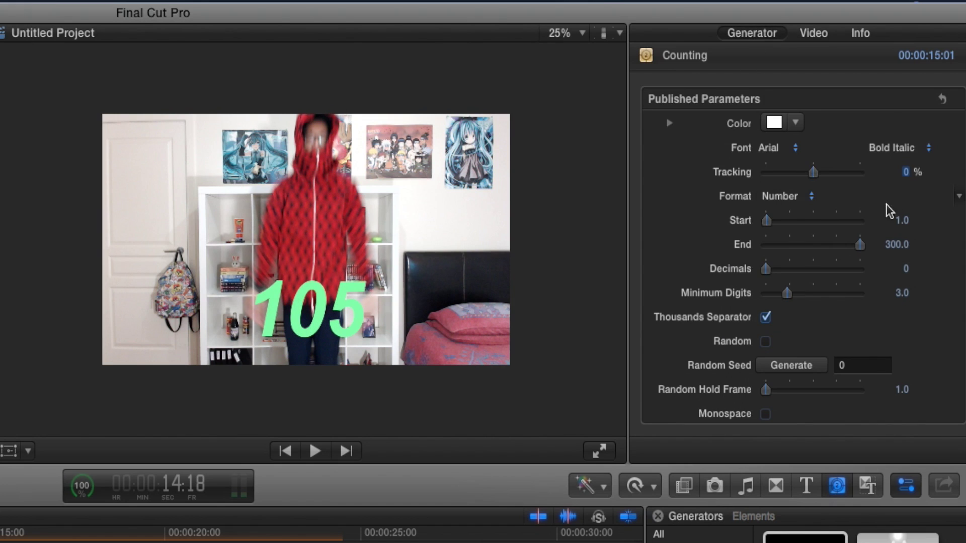
left_click(796, 149)
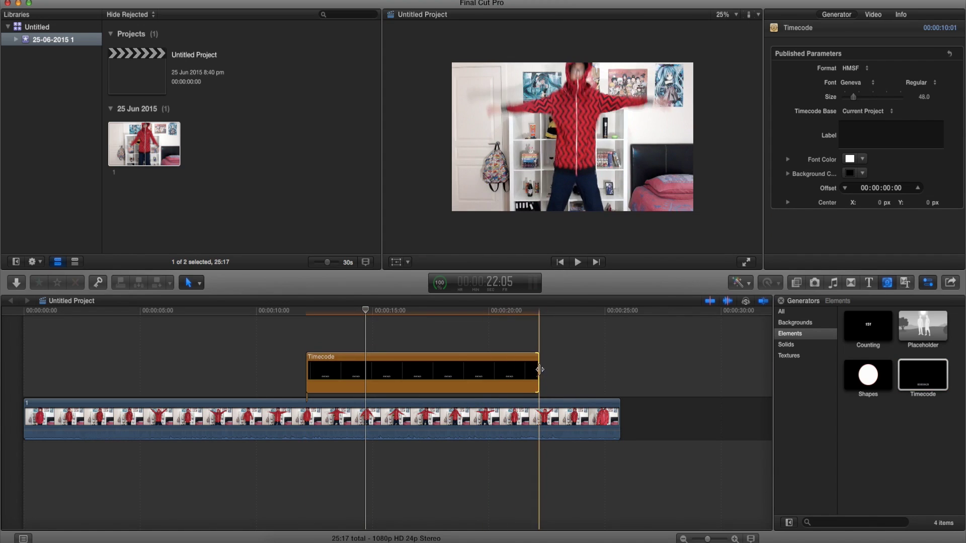
Step: Extend the Timecode clip to the exercise clip's end and play back to check it
left_click_drag(535, 370, 619, 370)
left_click(334, 327)
key("space")
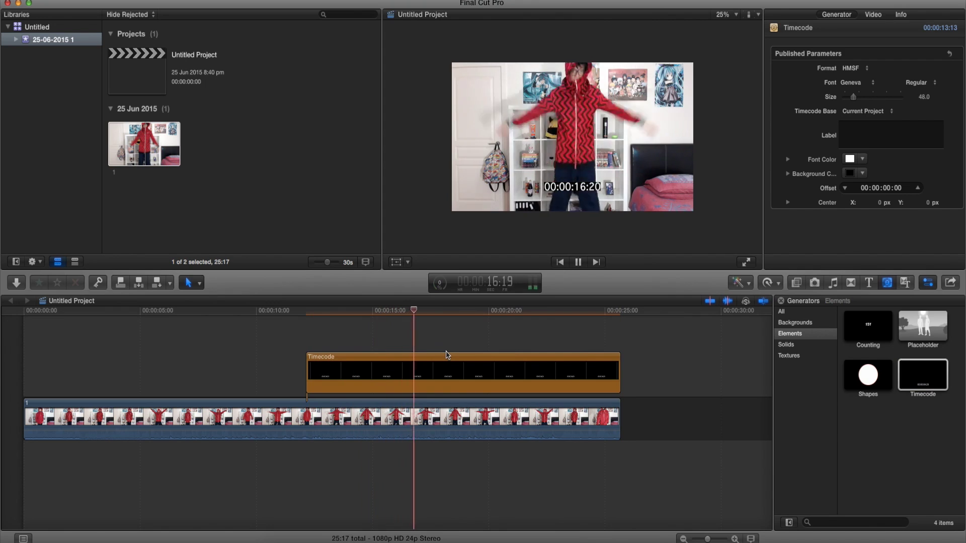
key("space")
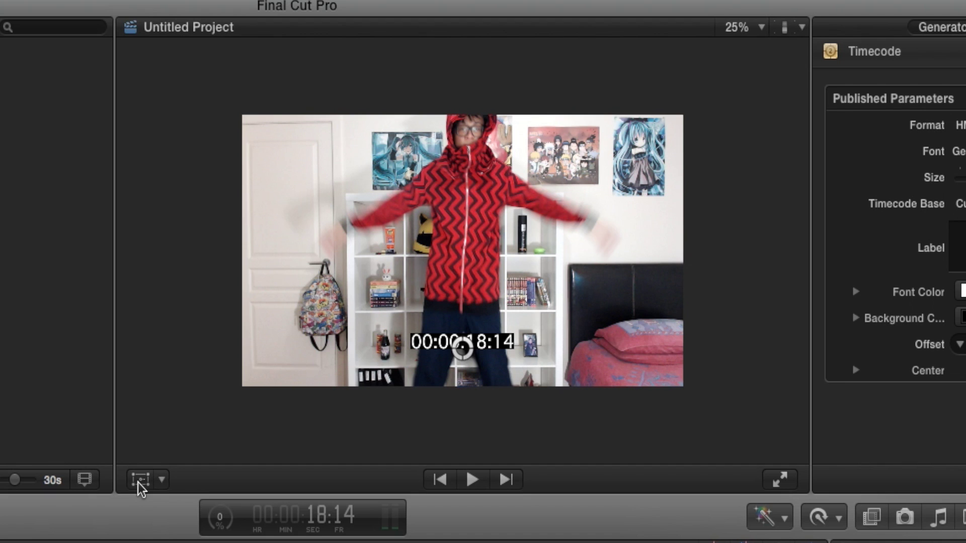
Step: Move the timecode overlay up to mid-frame, across the person's chest
left_click(397, 262)
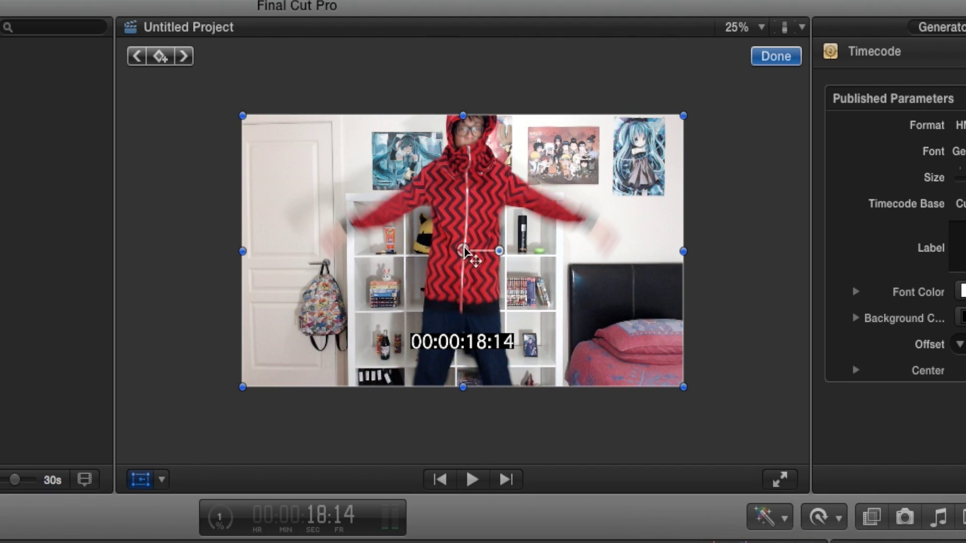
mouse_move(464, 252)
left_mouse_down()
mouse_move(375, 251)
mouse_move(469, 199)
left_mouse_up()
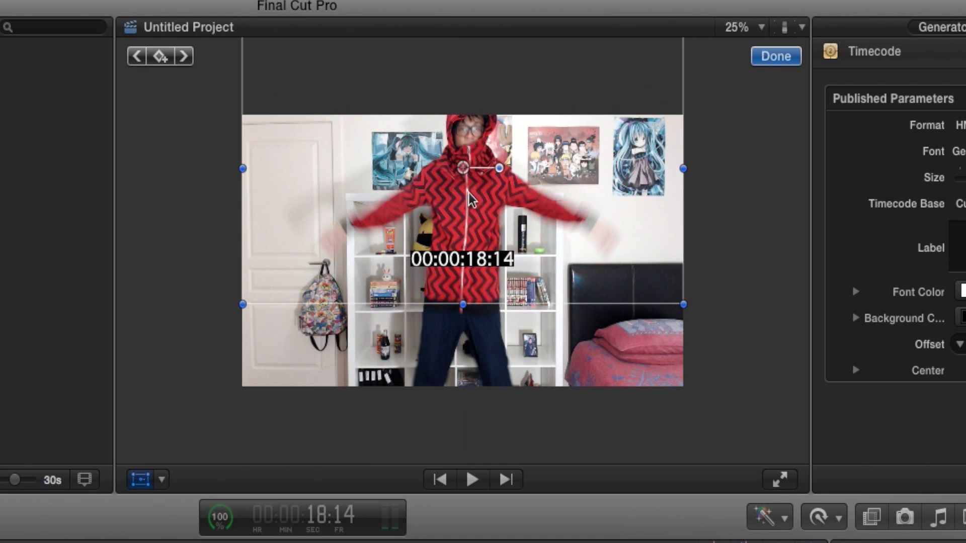
left_click(769, 57)
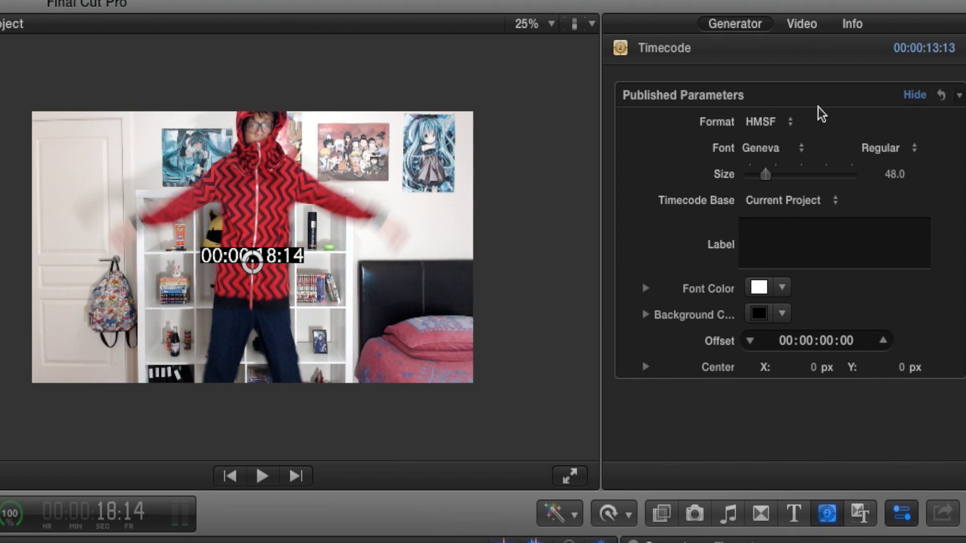
left_click(803, 25)
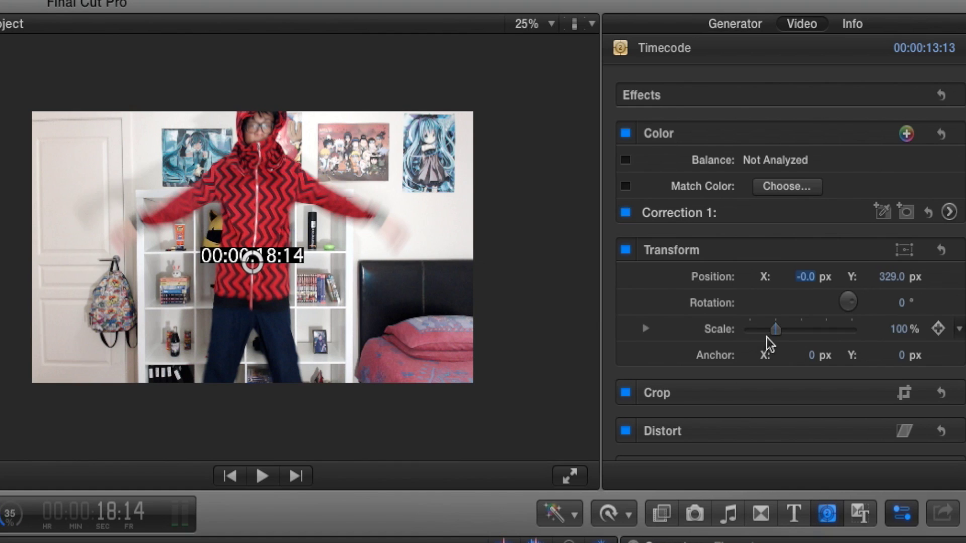
scroll(823, 263, "down", 5)
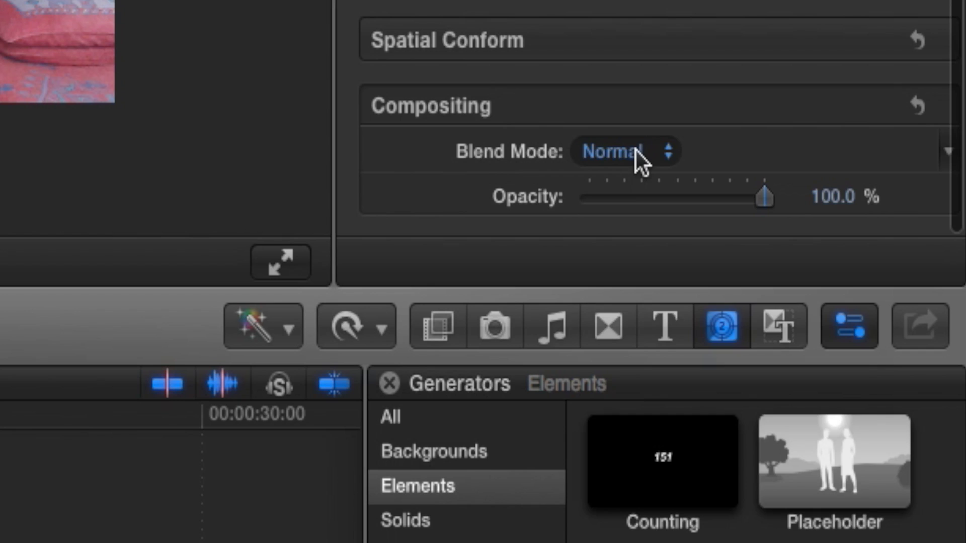
Step: Set the timecode clip's Compositing blend mode to Screen
left_click(765, 408)
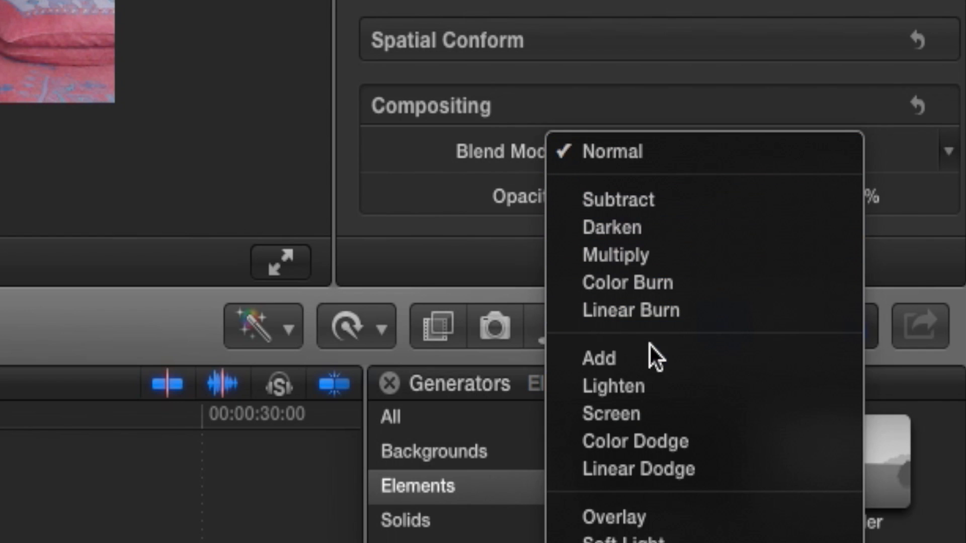
left_click(632, 407)
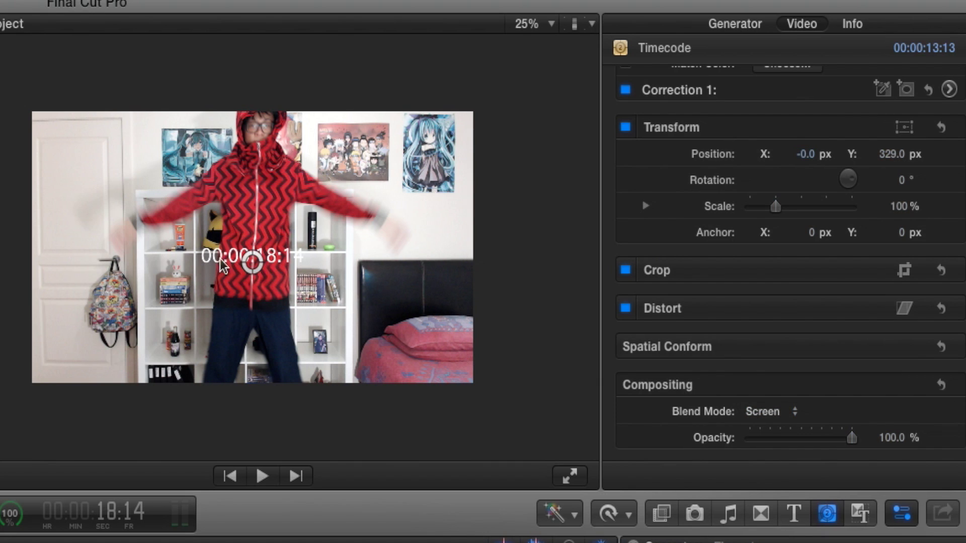
scroll(730, 287, "up", 5)
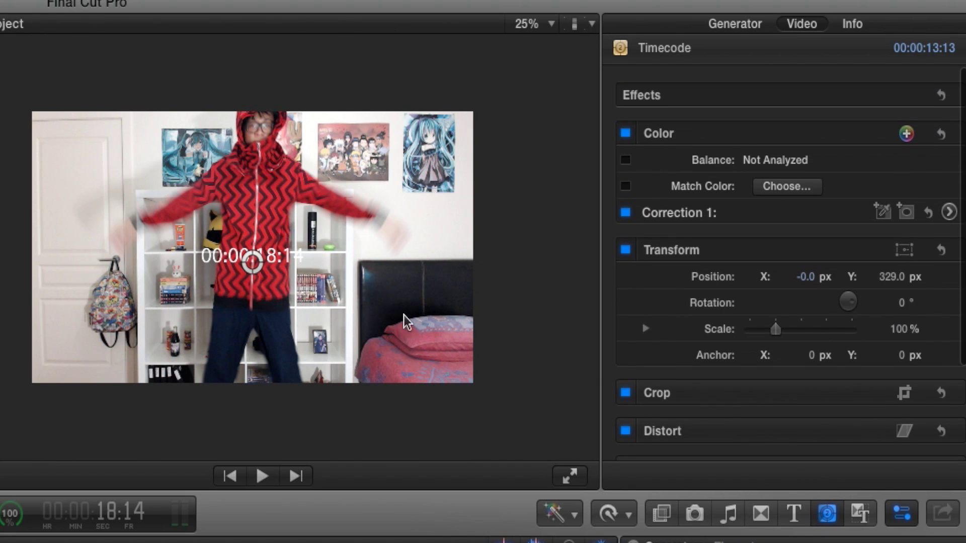
Step: Scale the timecode overlay to 178% and reduce its font size to 18
left_click_drag(776, 330, 796, 332)
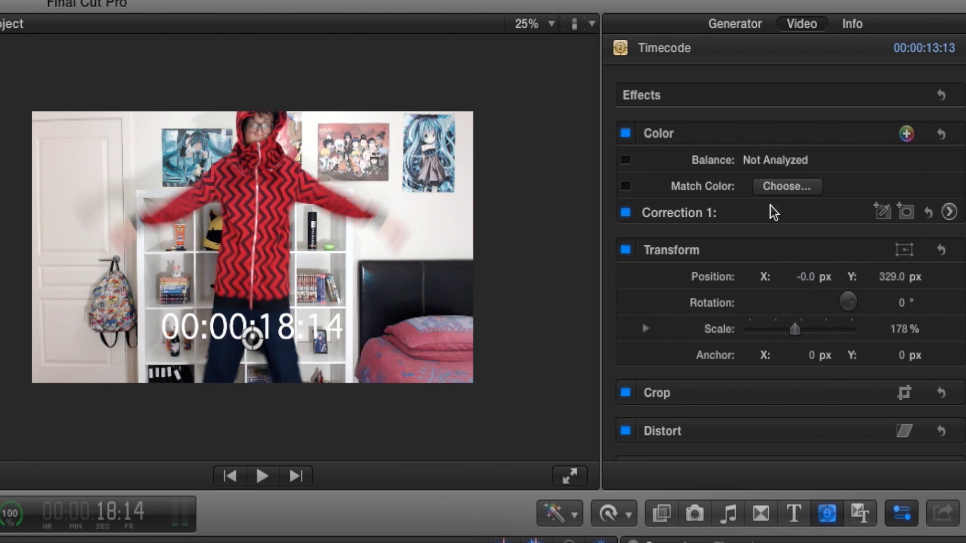
left_click(736, 24)
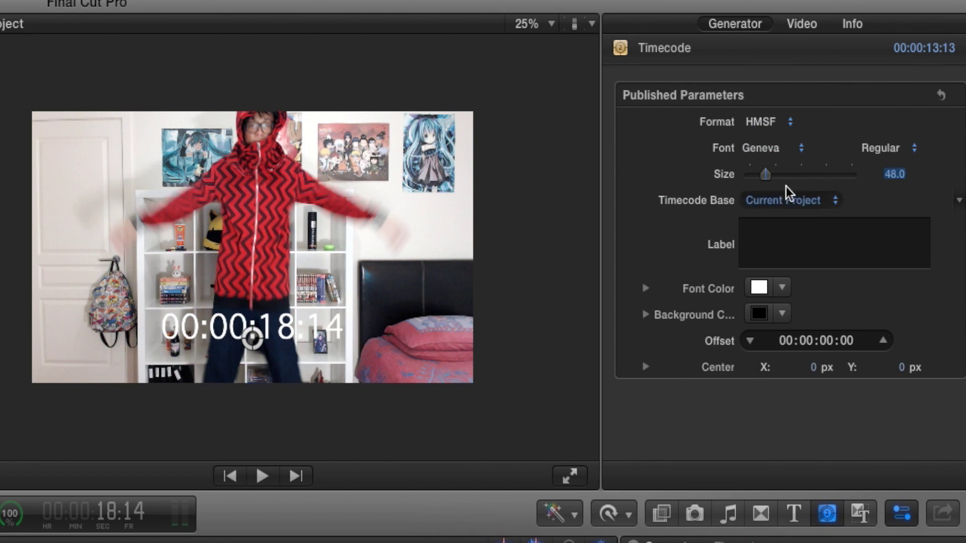
left_click_drag(767, 174, 755, 175)
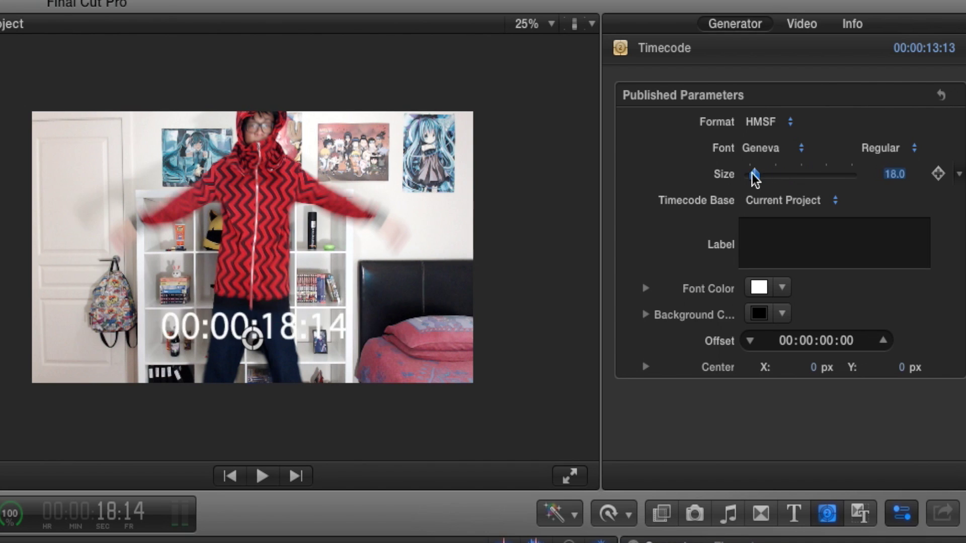